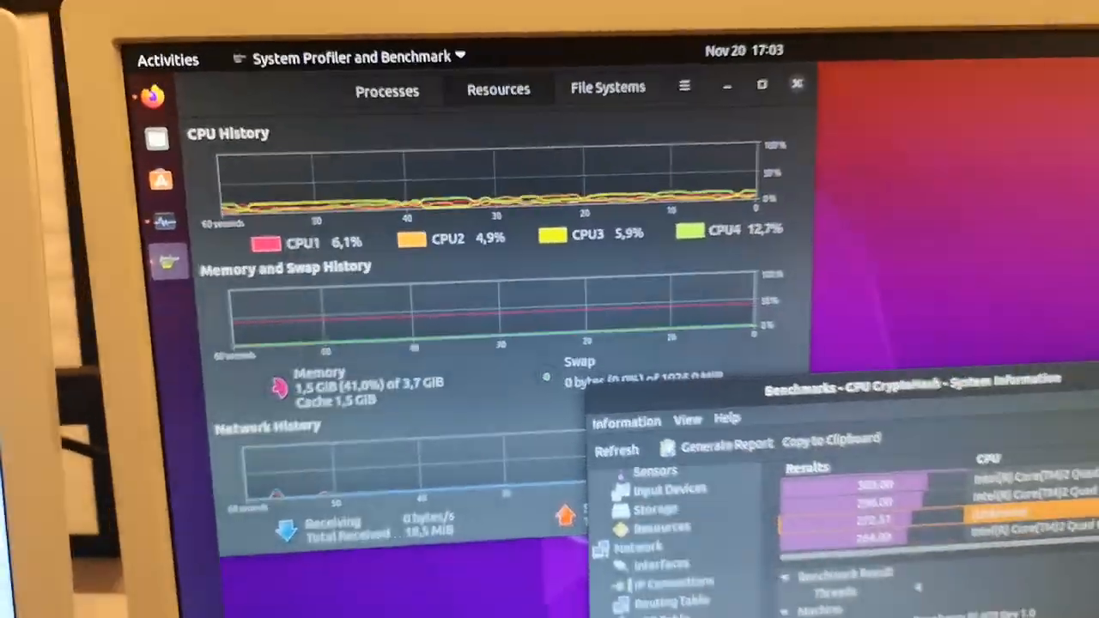
Step: Bring the aquarium demo forward and set Number of Fish to 1 to read the fps
click(172, 130)
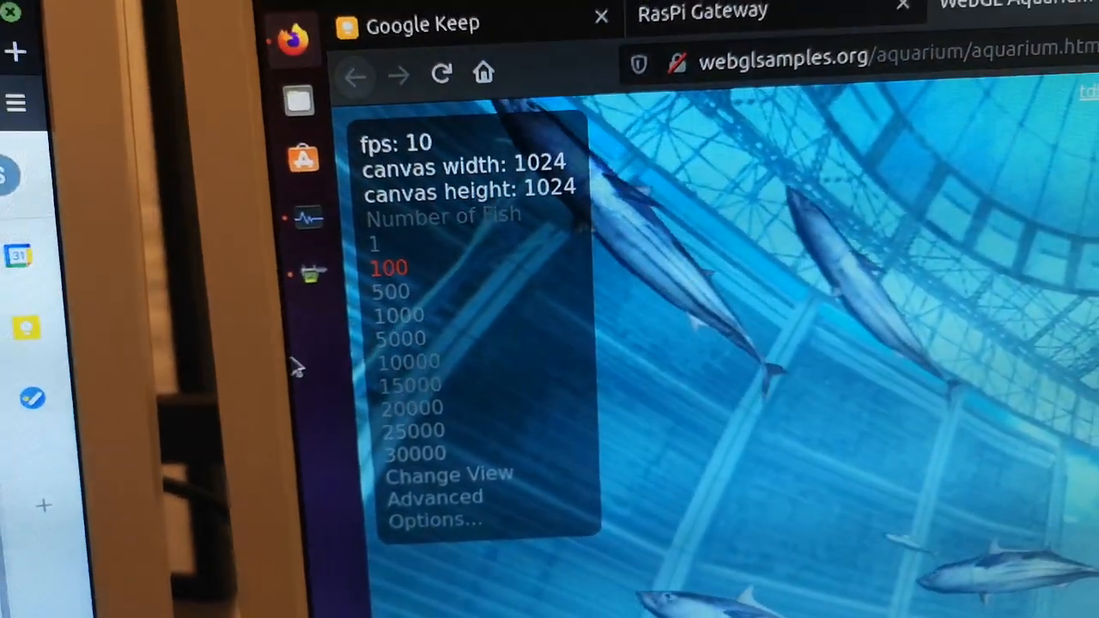
click(324, 268)
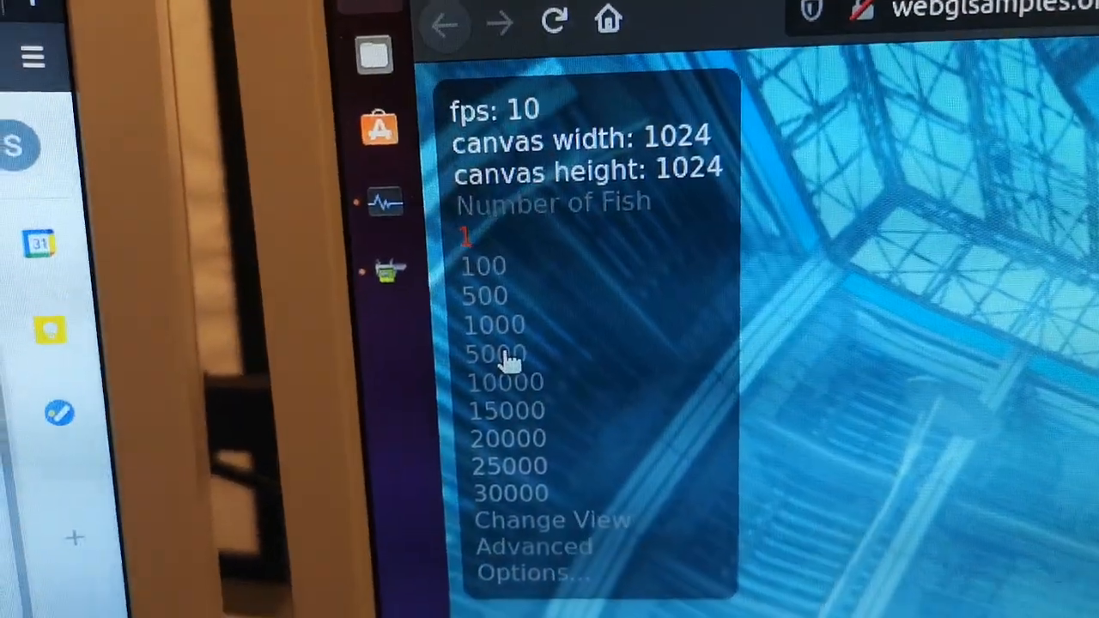
Step: Set the fish count to 5000, note the fps, then return it to 100
click(501, 340)
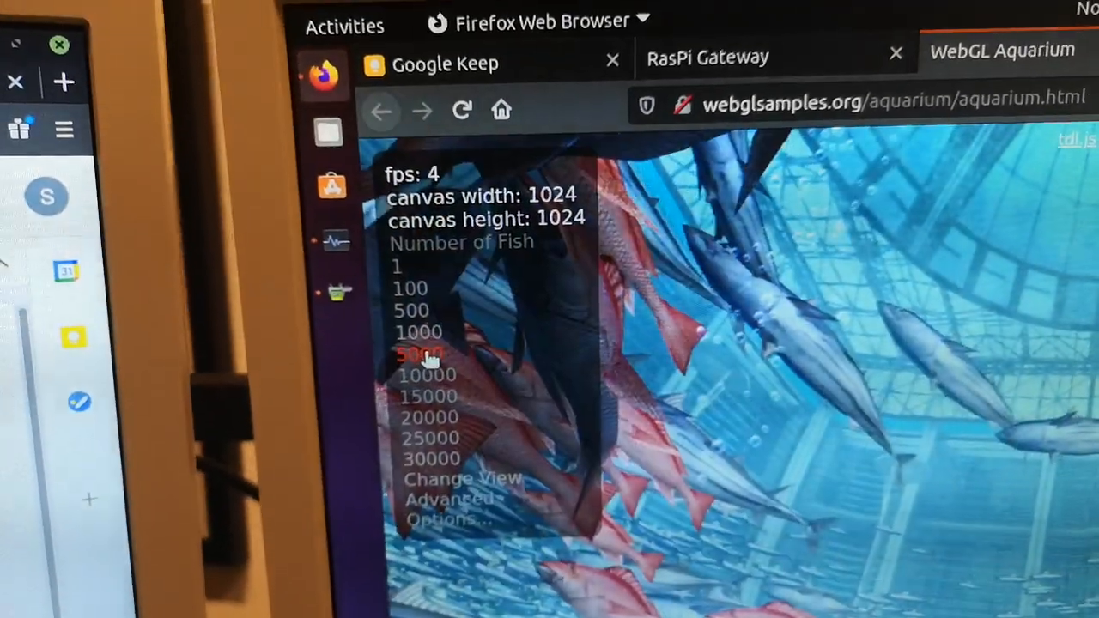
click(375, 280)
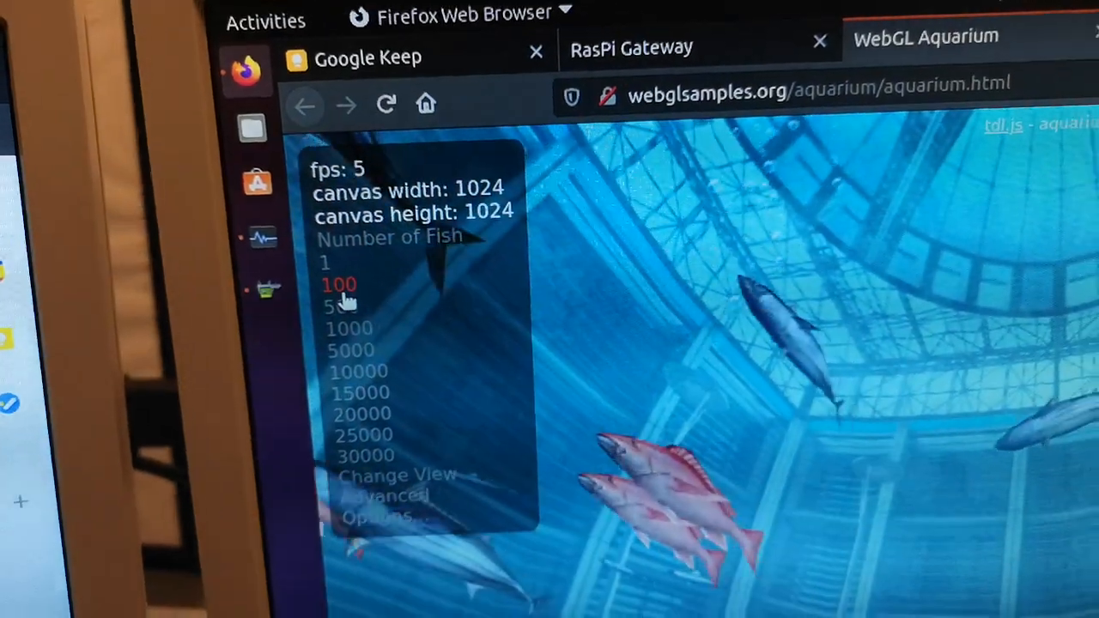